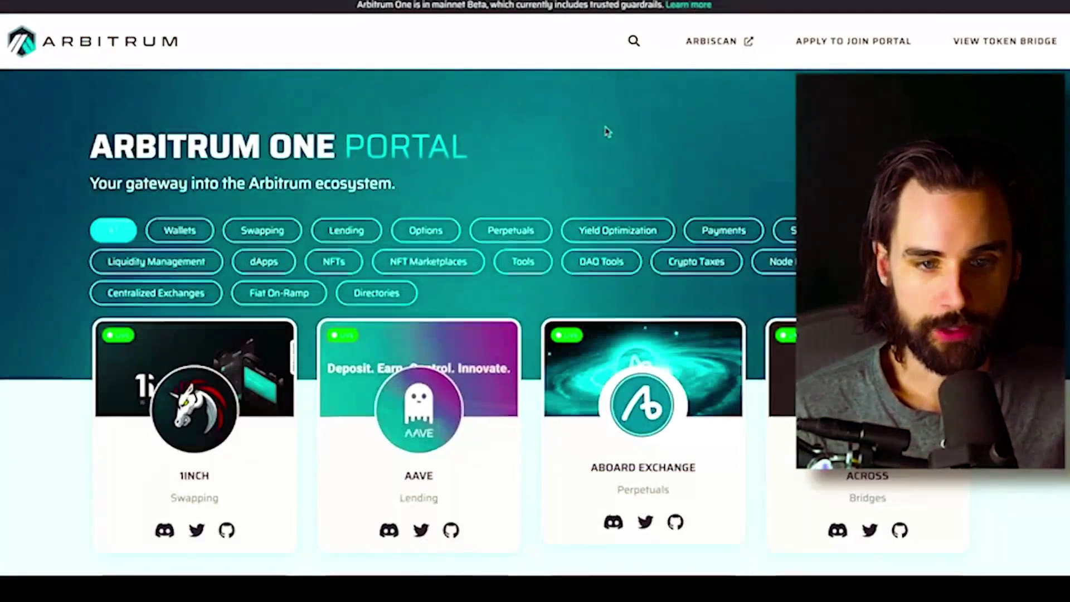
Browse the project cards on the Arbitrum One Portal to examine the apps available in the ecosystem.
scroll(499, 306, down, 3)
scroll(528, 275, down, 5)
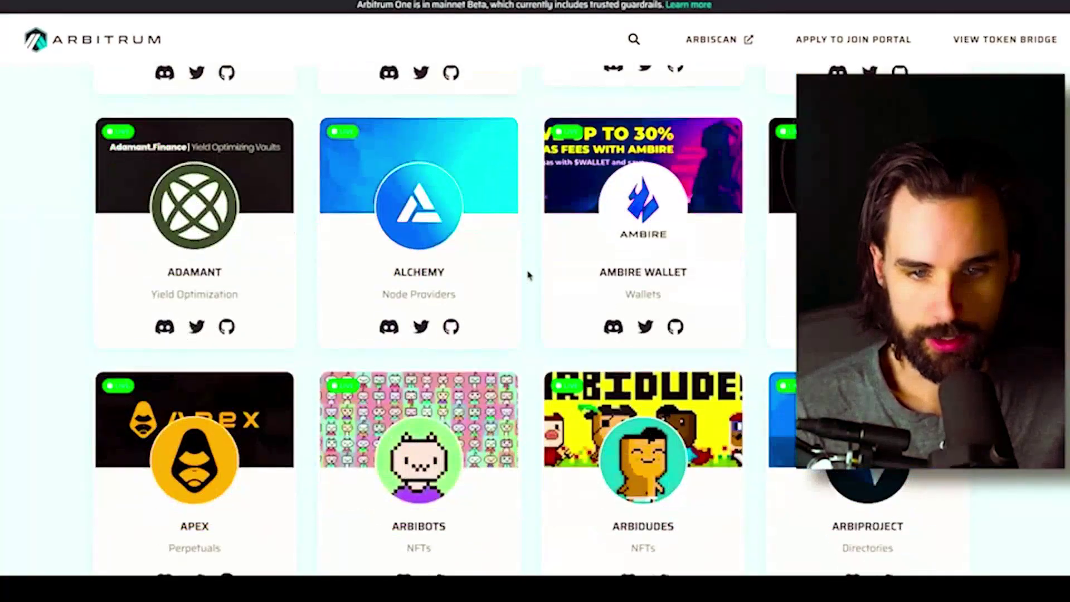
scroll(529, 275, down, 8)
scroll(528, 275, up, 12)
scroll(529, 275, down, 3)
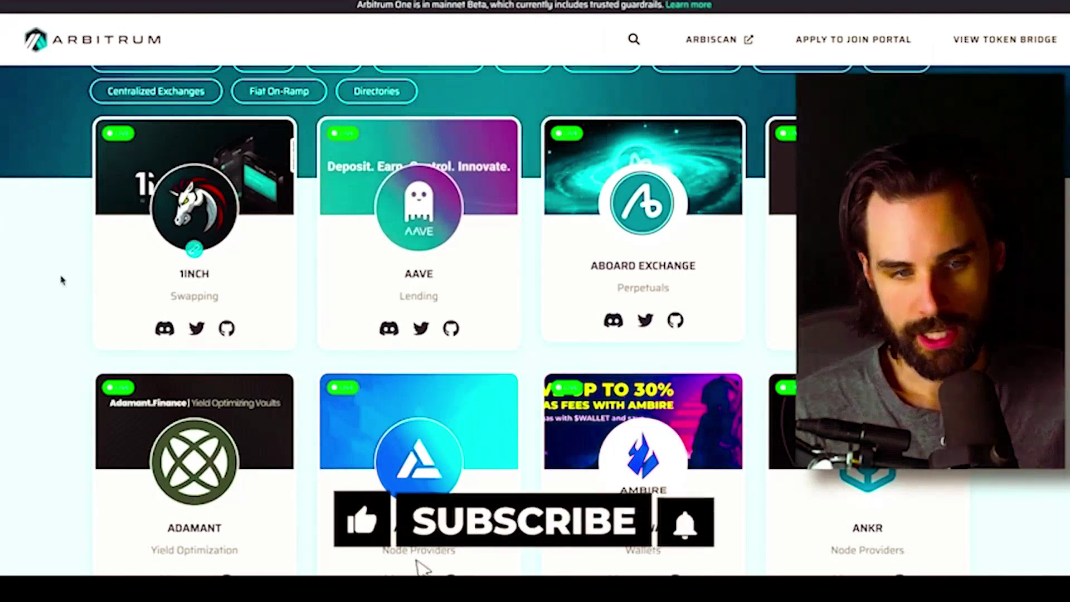
scroll(303, 263, down, 1)
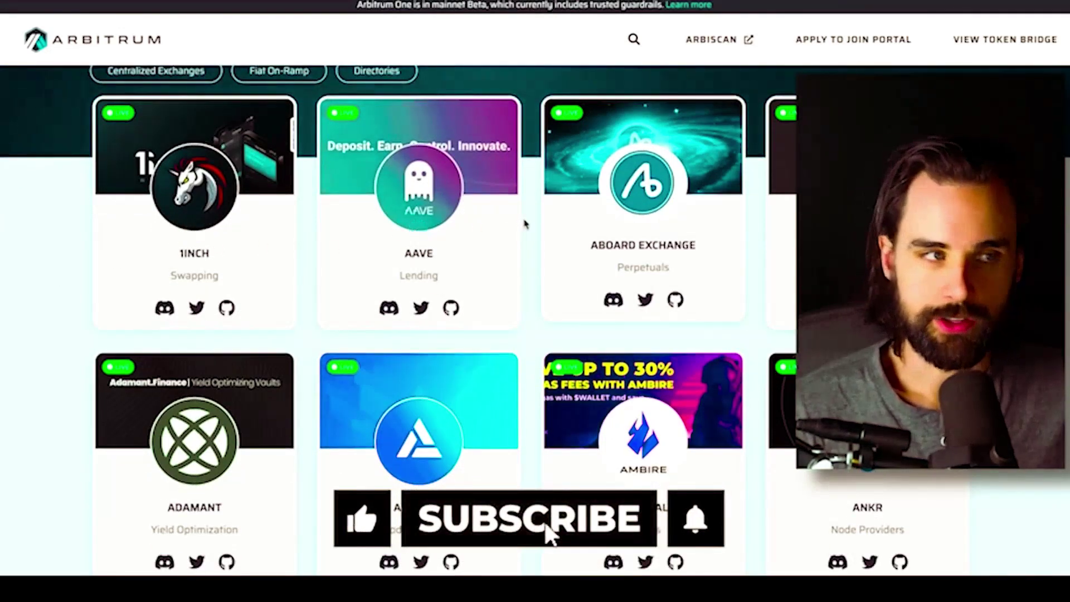
scroll(523, 223, down, 1)
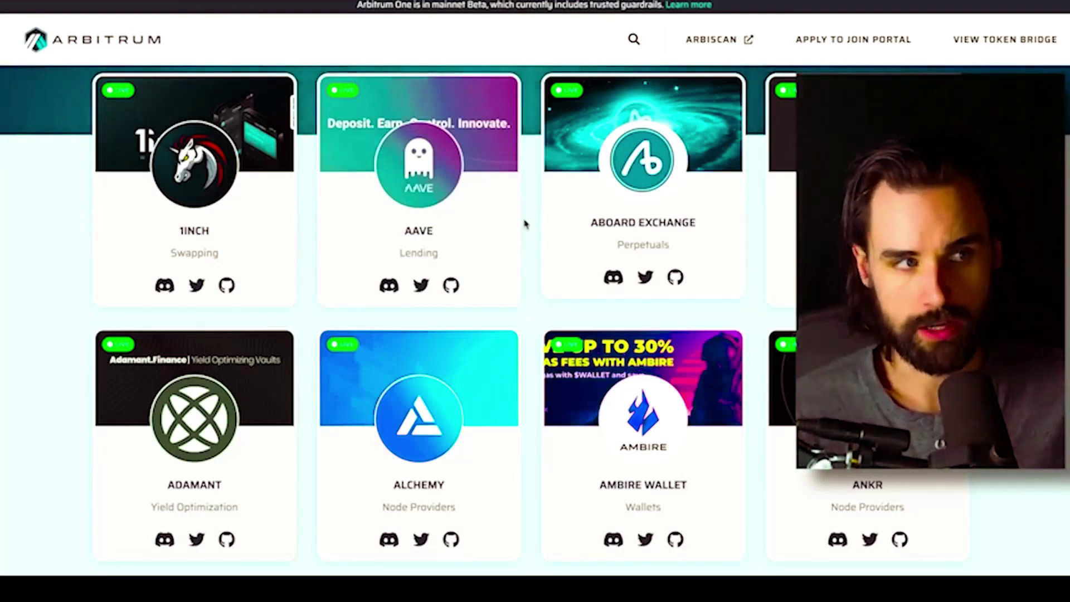
scroll(524, 224, up, 4)
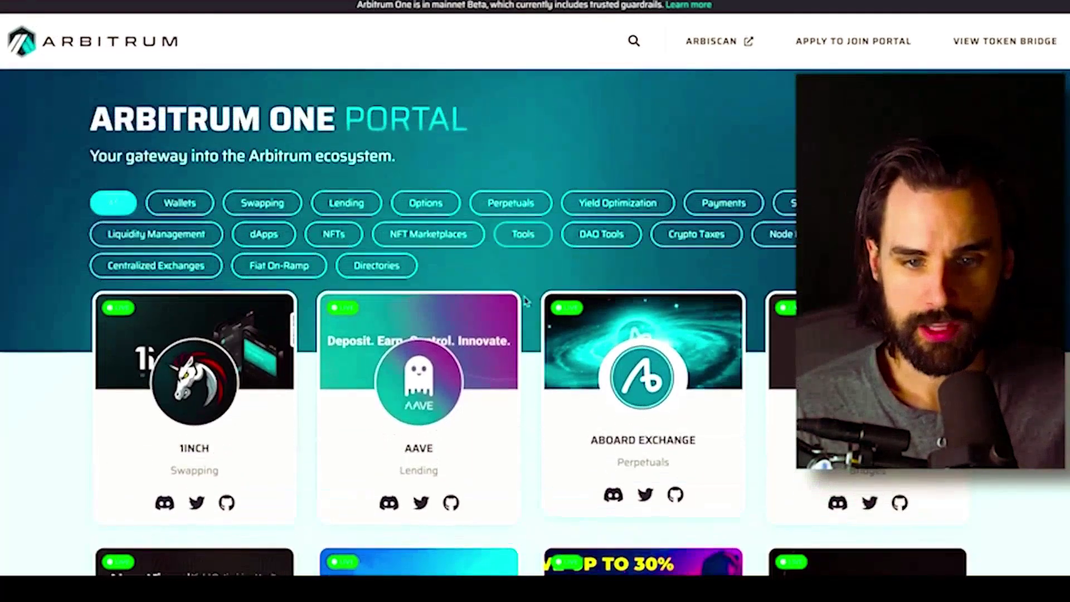
scroll(524, 301, down, 5)
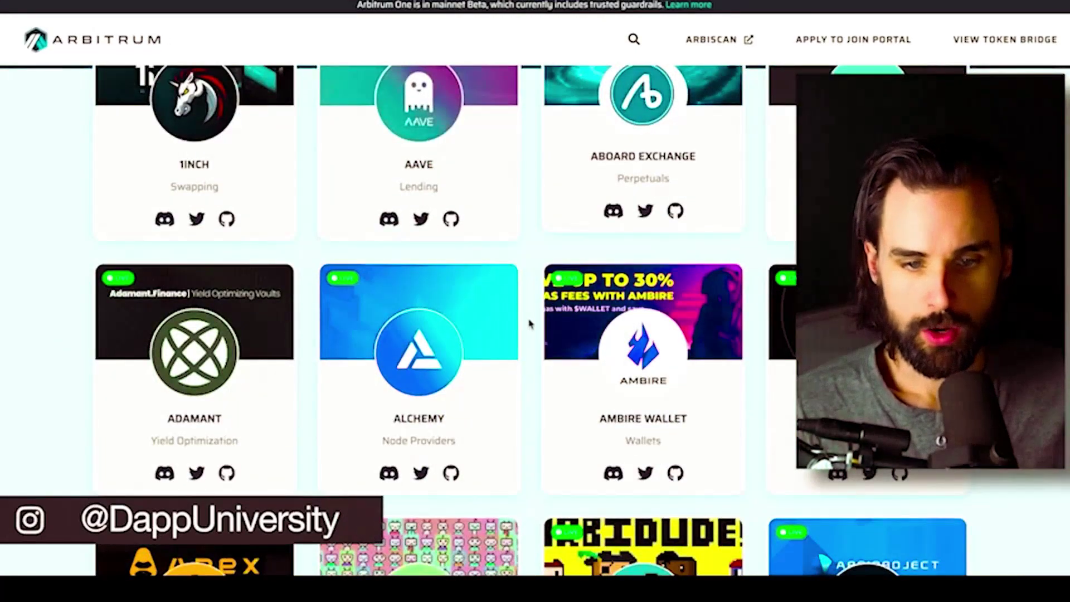
scroll(529, 323, down, 5)
scroll(529, 324, down, 5)
scroll(529, 323, up, 18)
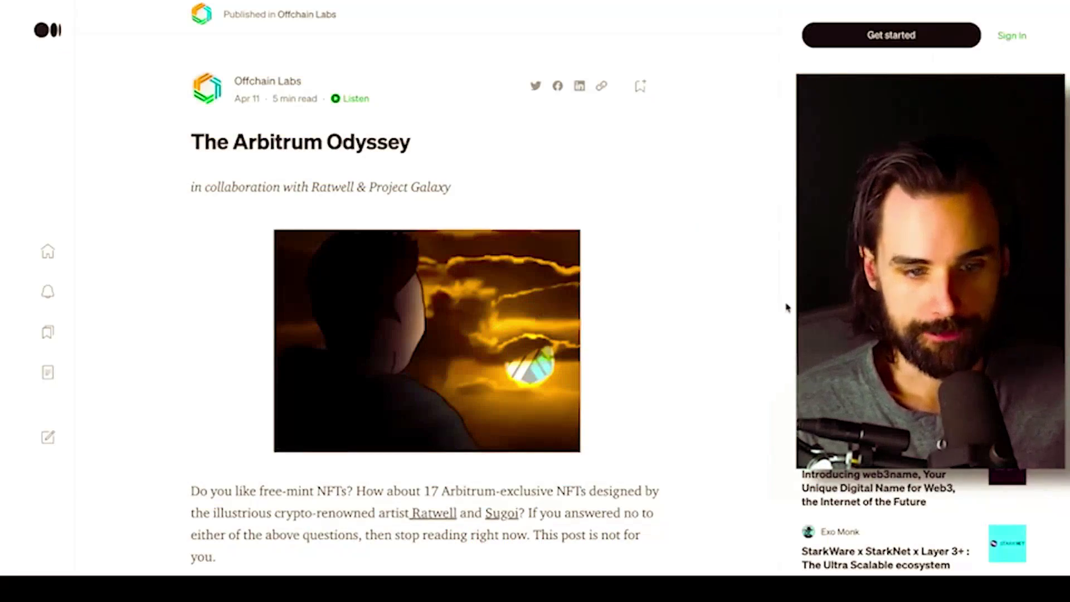
Read "The Arbitrum Odyssey" article for how the NFT initiative works, highlighting the paragraph about the free-mint NFTs.
scroll(786, 306, down, 6)
triple_click(328, 251)
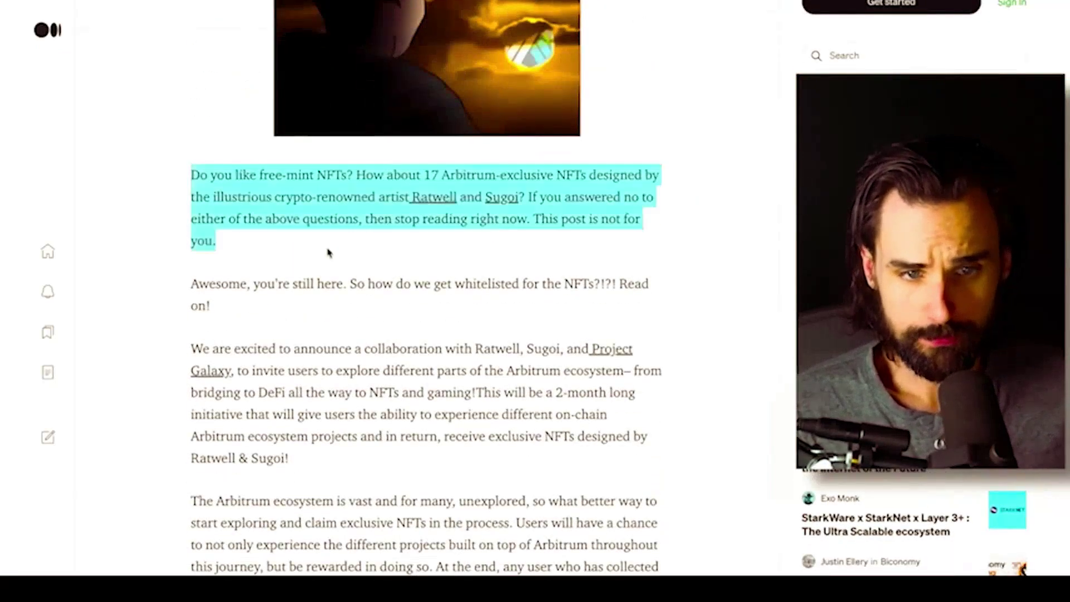
click(577, 270)
triple_click(535, 259)
click(636, 254)
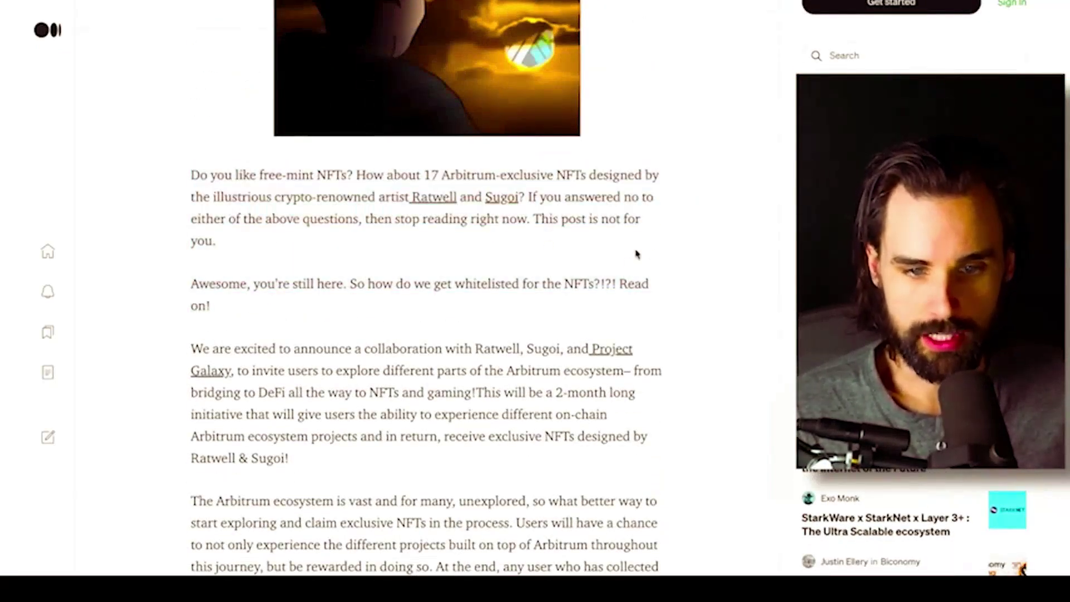
scroll(557, 307, up, 1)
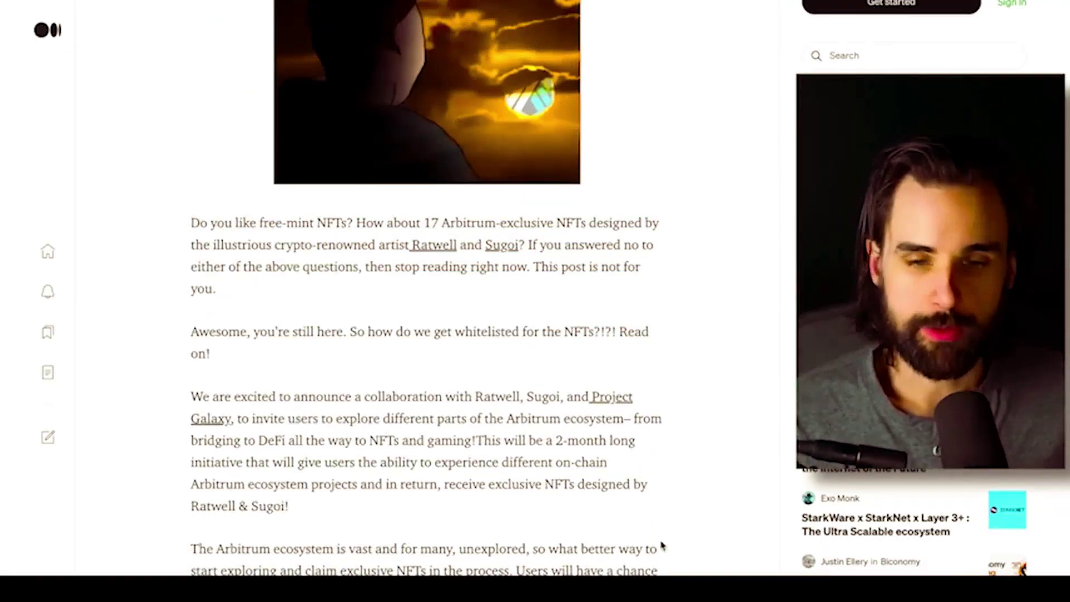
scroll(662, 546, down, 3)
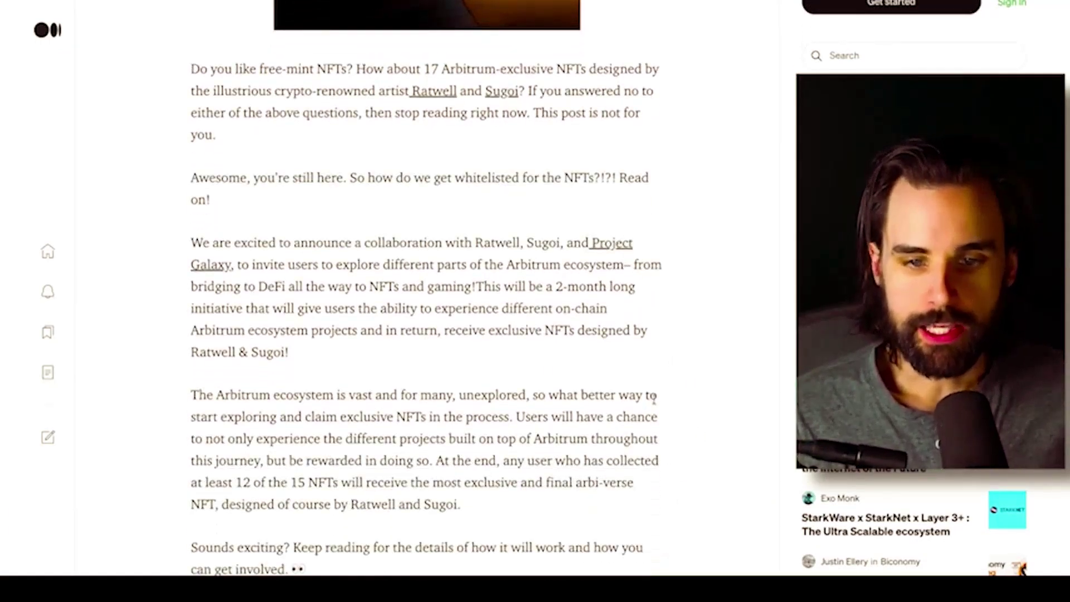
scroll(686, 318, down, 1)
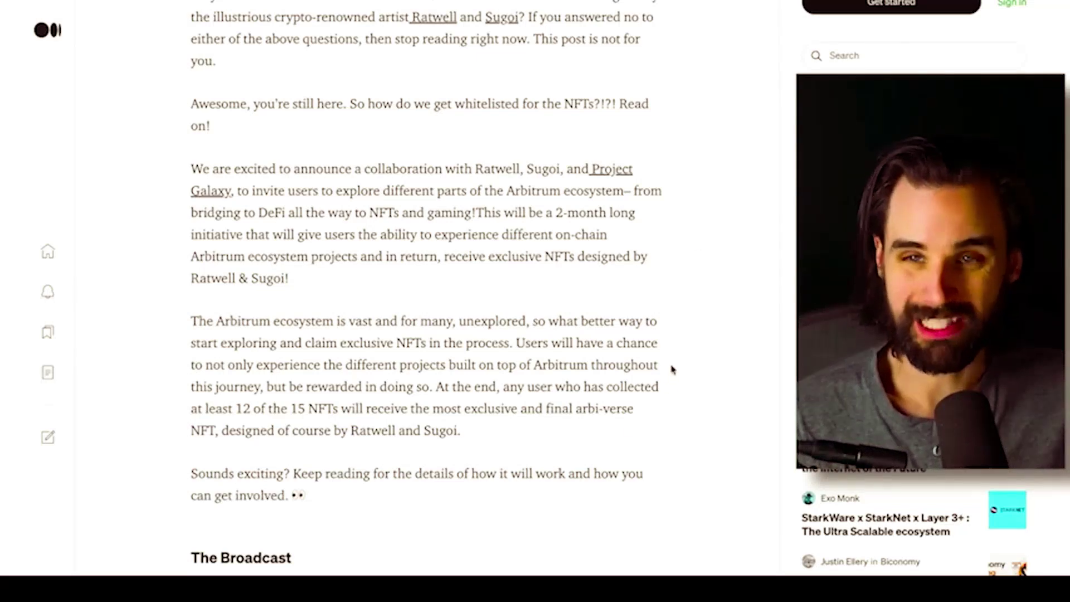
scroll(710, 379, down, 1)
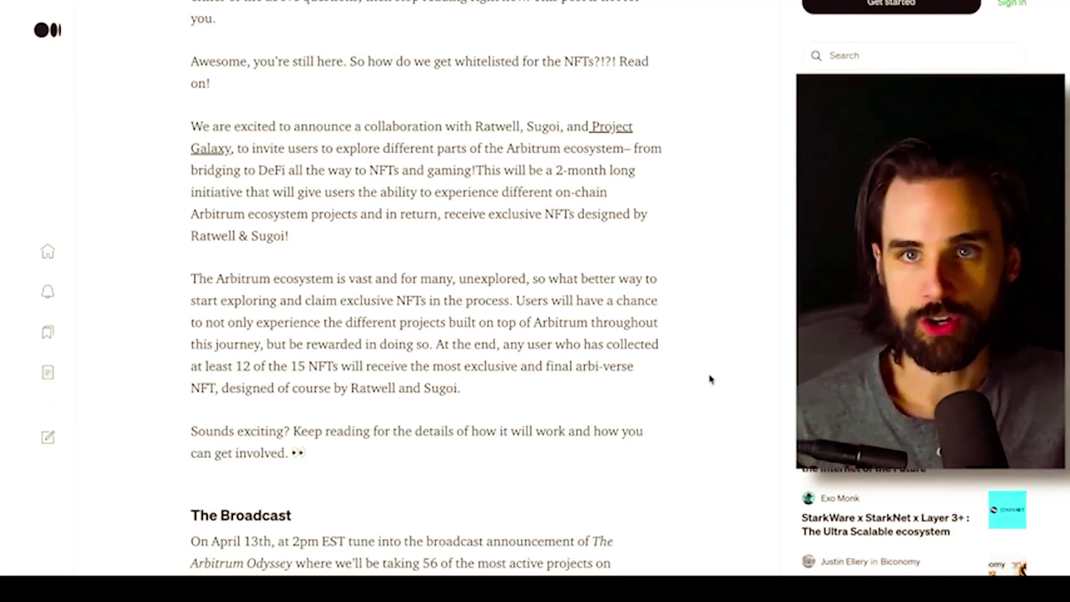
scroll(711, 379, down, 10)
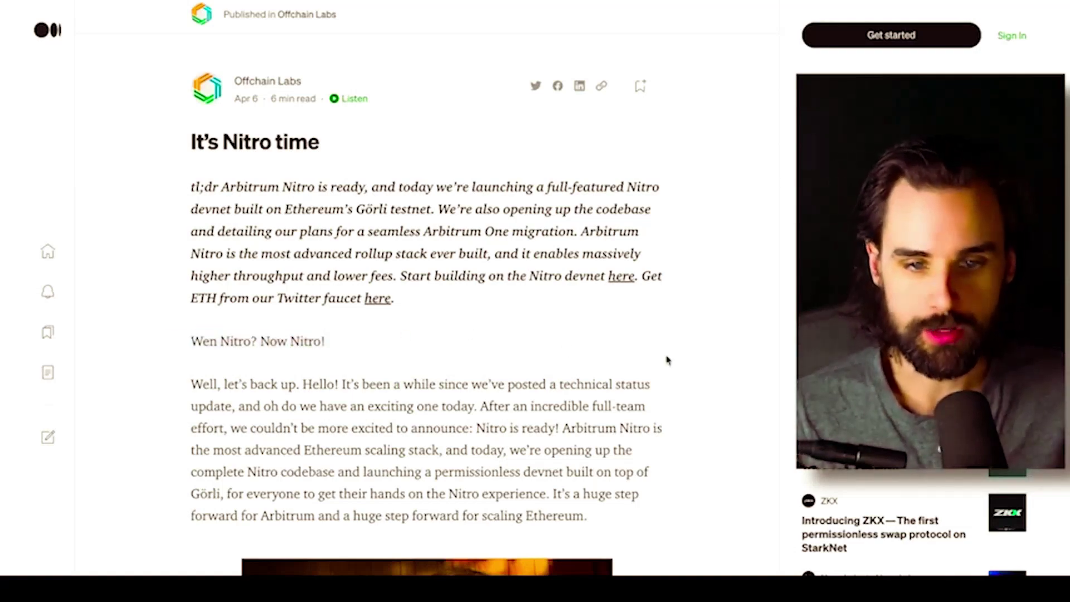
Read the "It's Nitro time" article for what Arbitrum Nitro is and how it affects capacity and costs.
scroll(666, 358, down, 5)
scroll(667, 358, down, 5)
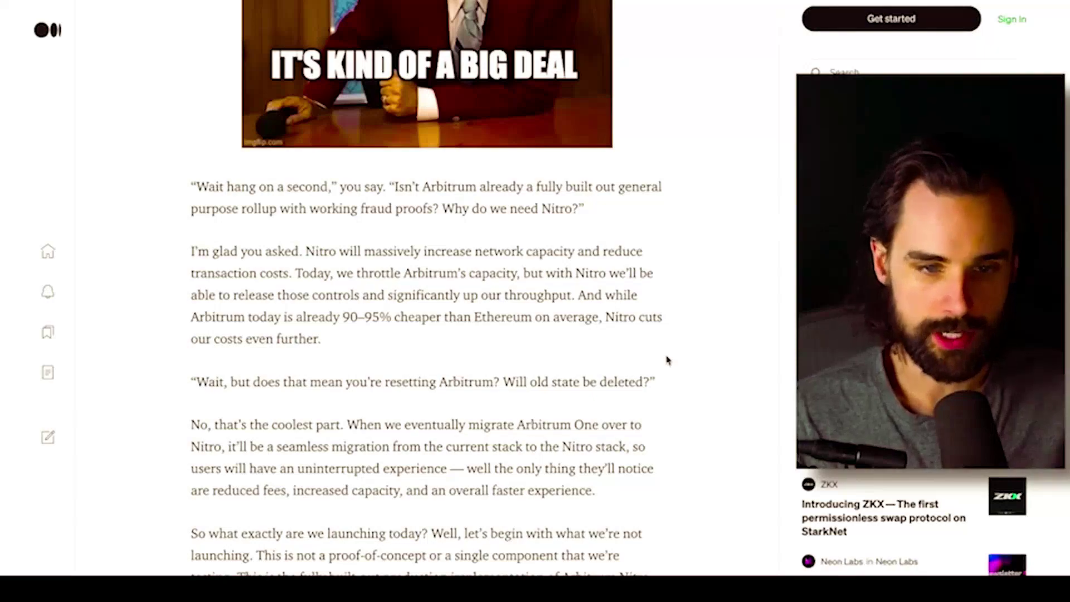
scroll(667, 360, down, 3)
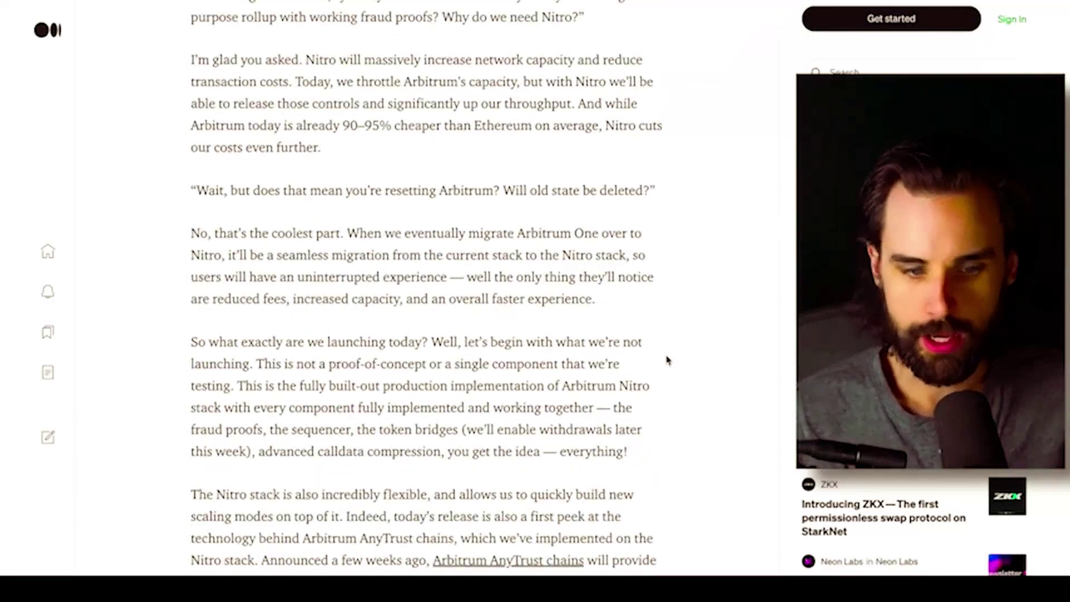
scroll(669, 365, down, 5)
scroll(683, 377, down, 4)
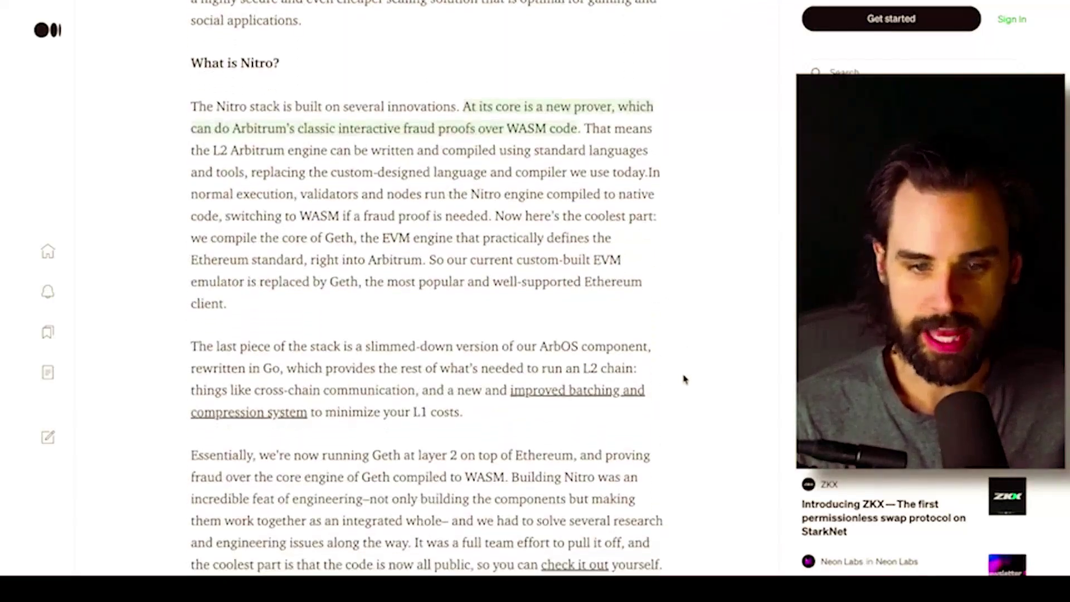
scroll(684, 379, up, 10)
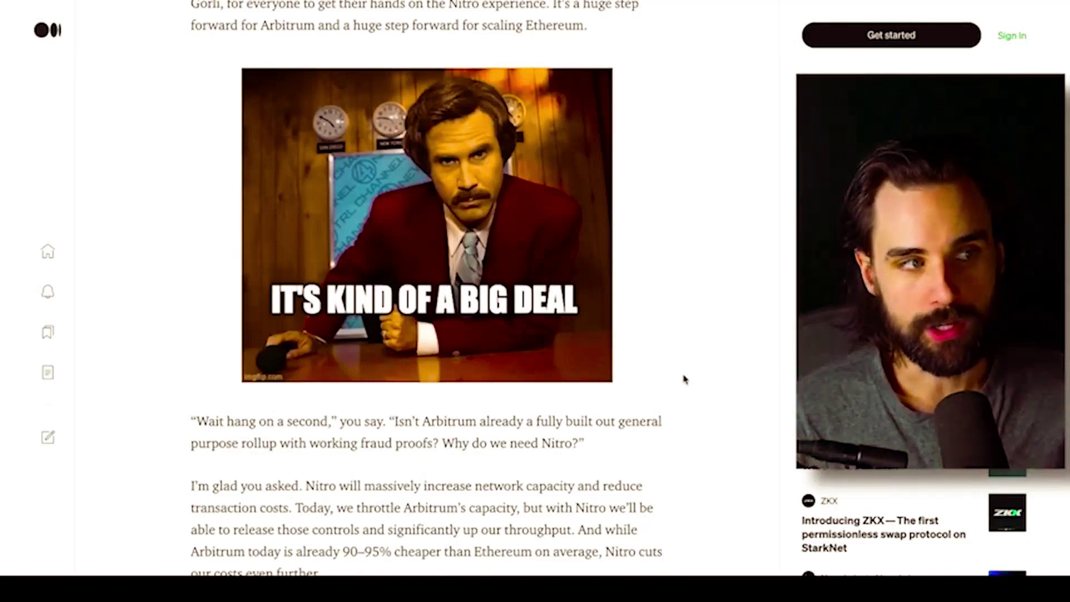
scroll(685, 379, up, 8)
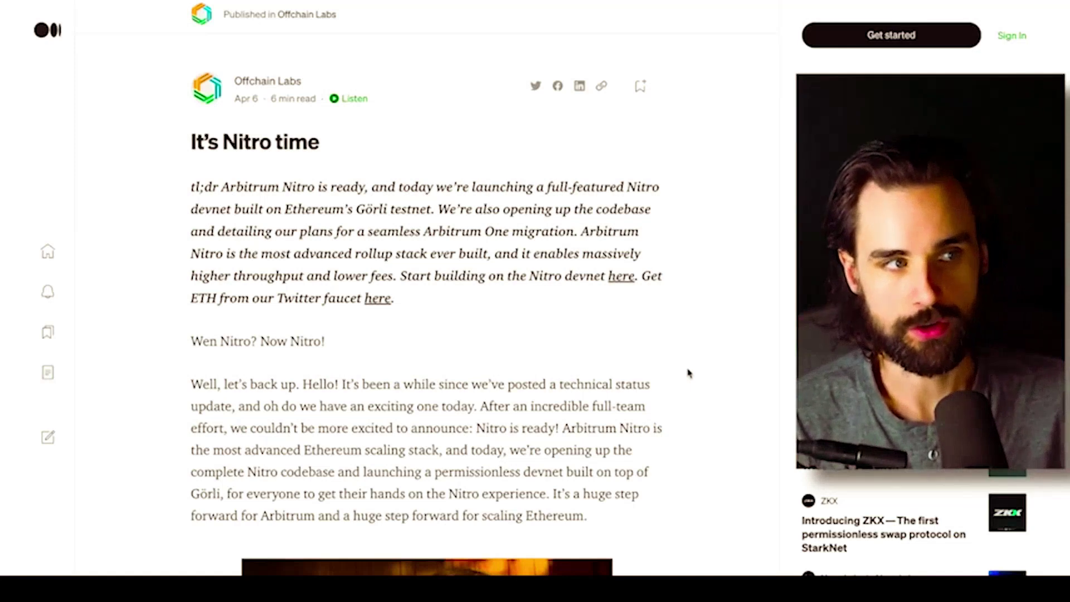
scroll(688, 372, down, 1)
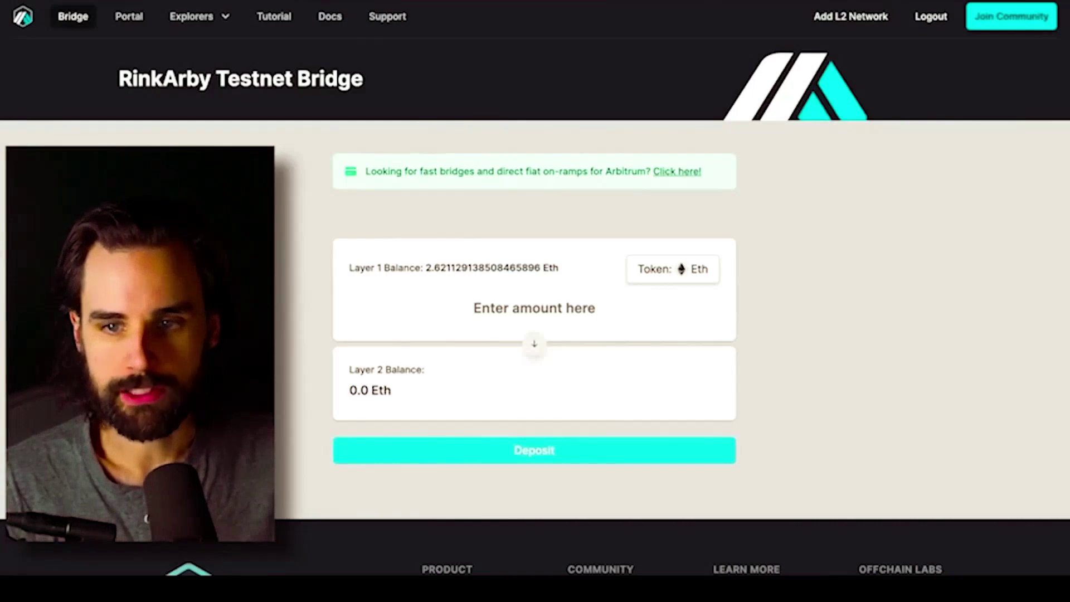
Check the MetaMask account on Rinkeby, and let the testnet bridge switch the wallet to the Arbitrum Rinkeby network.
click(702, 3)
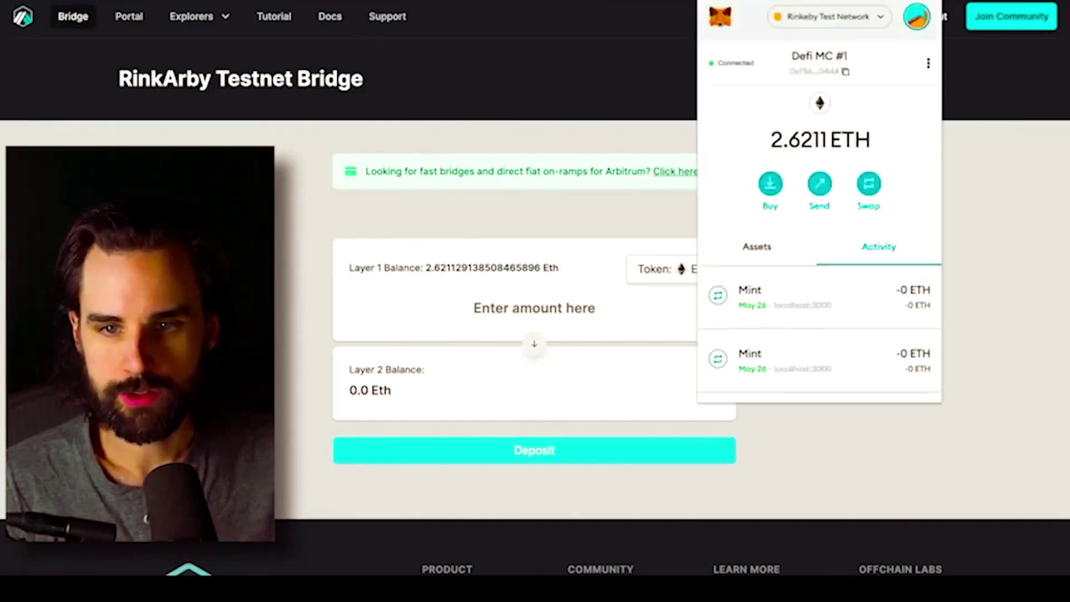
click(602, 88)
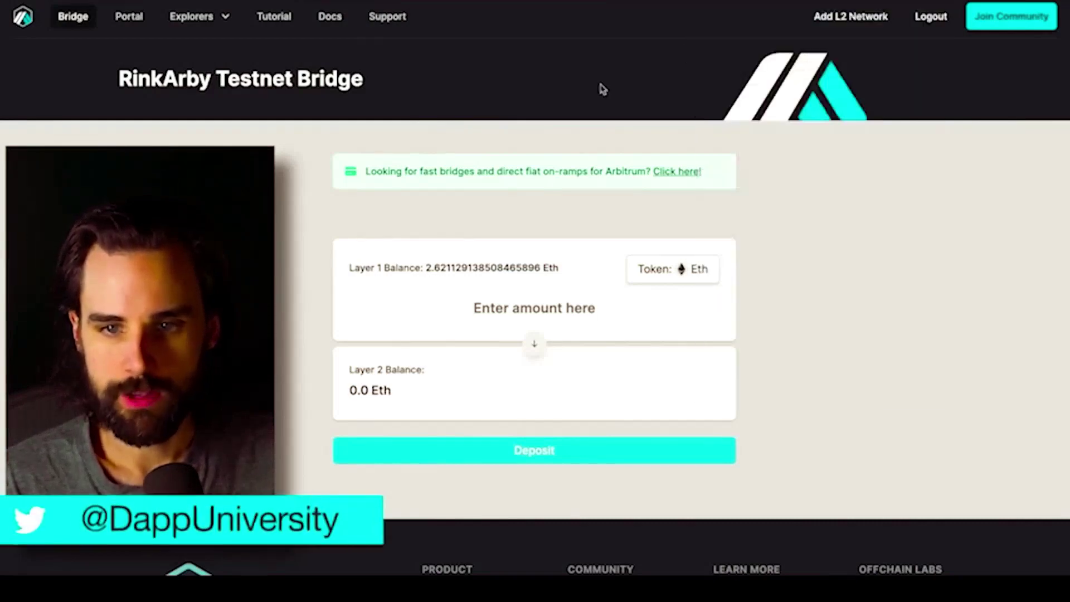
click(878, 25)
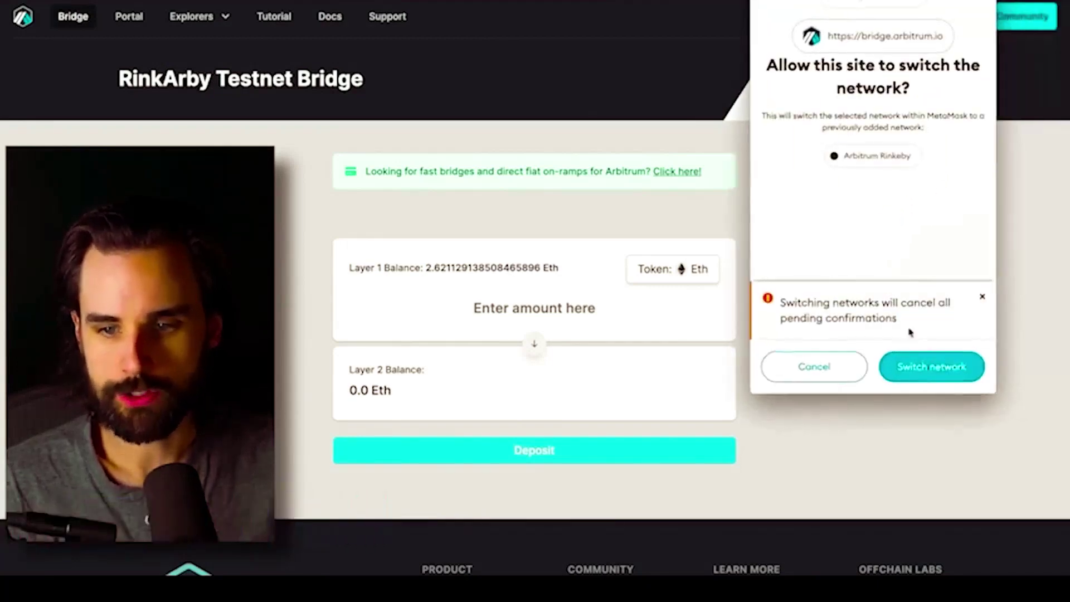
click(935, 370)
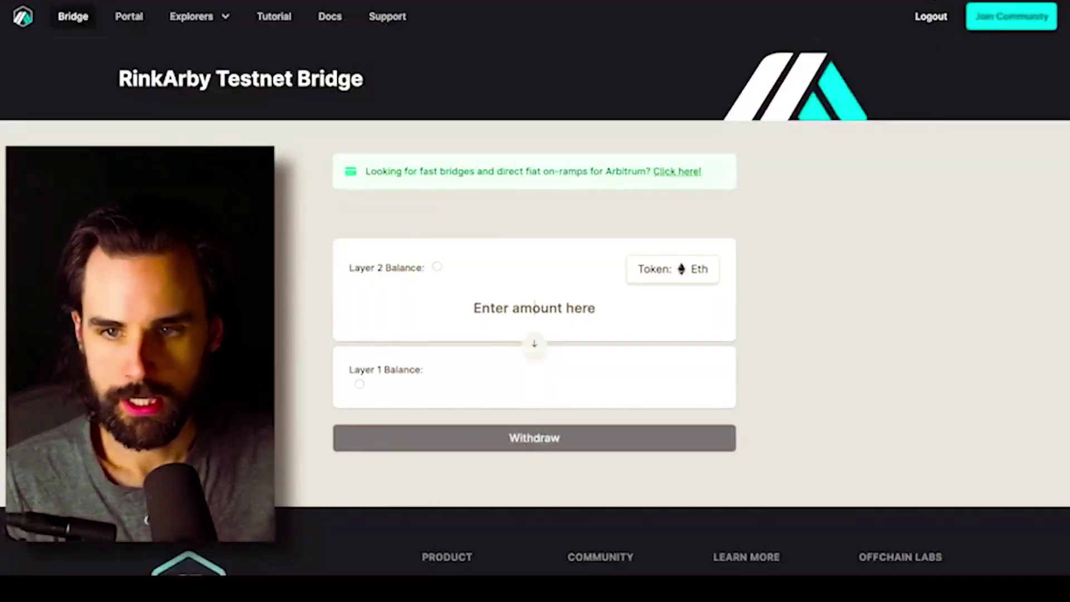
Look through the wallet's network list and switch MetaMask back to the Rinkeby Test Network.
click(891, 1)
click(882, 18)
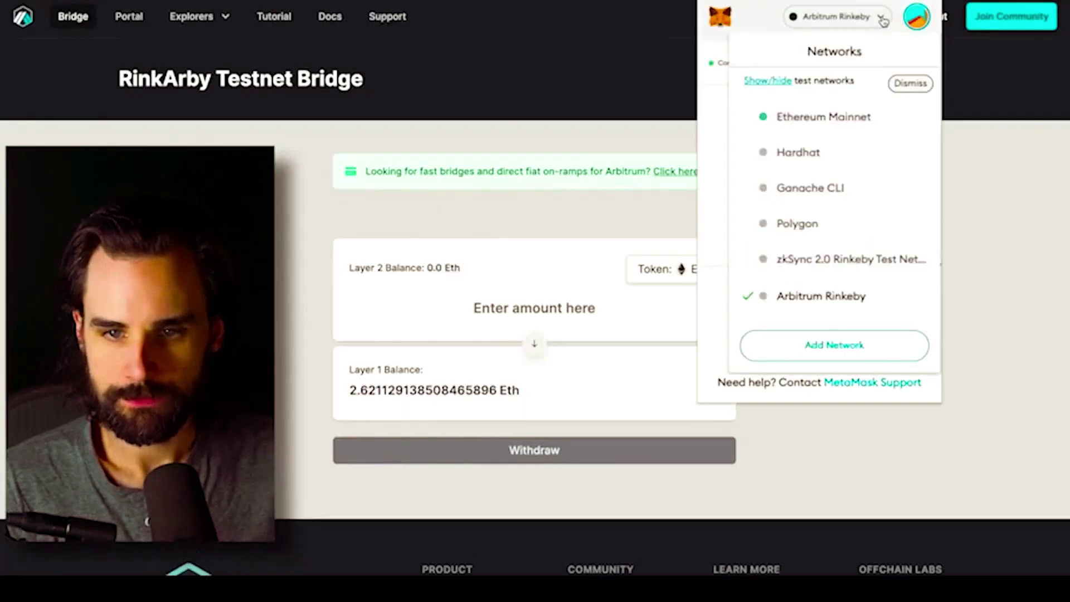
scroll(842, 149, down, 3)
scroll(833, 198, down, 4)
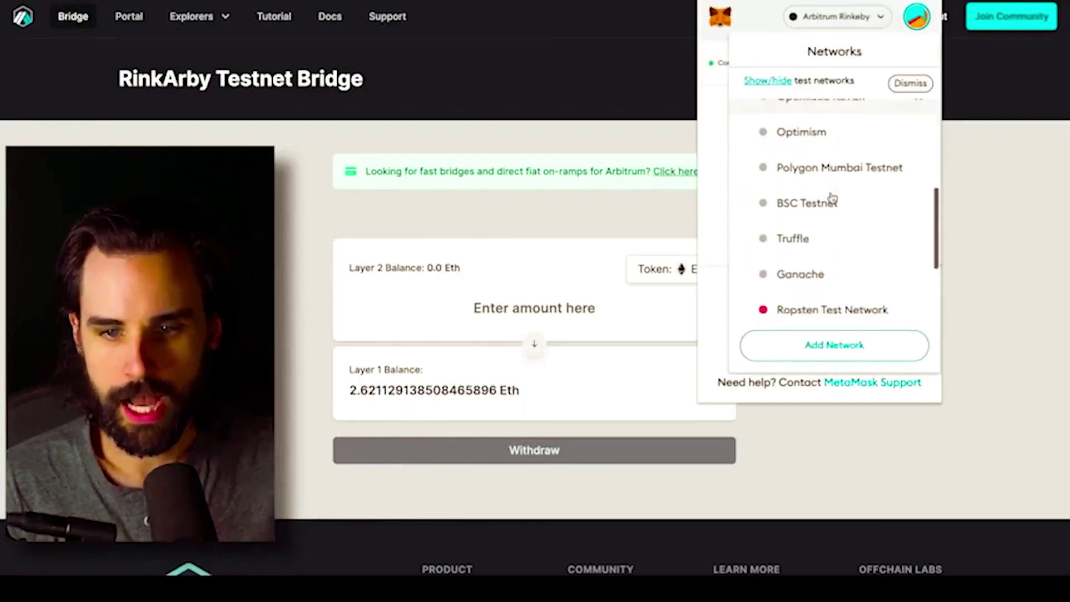
click(832, 262)
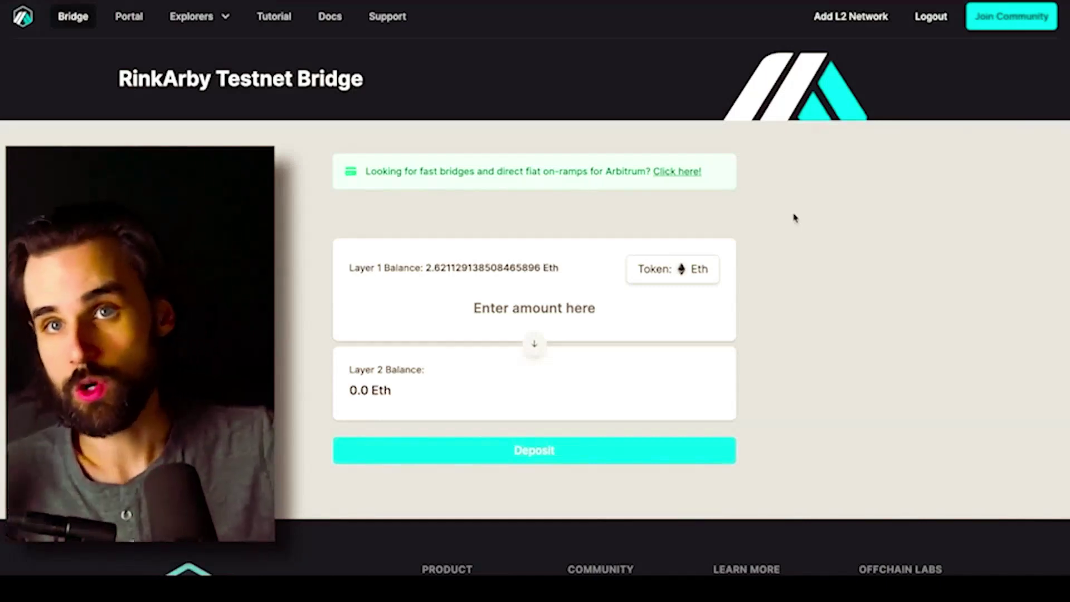
Set the Layer 1 amount to deposit over the testnet bridge to 0.1 Eth.
scroll(795, 217, down, 2)
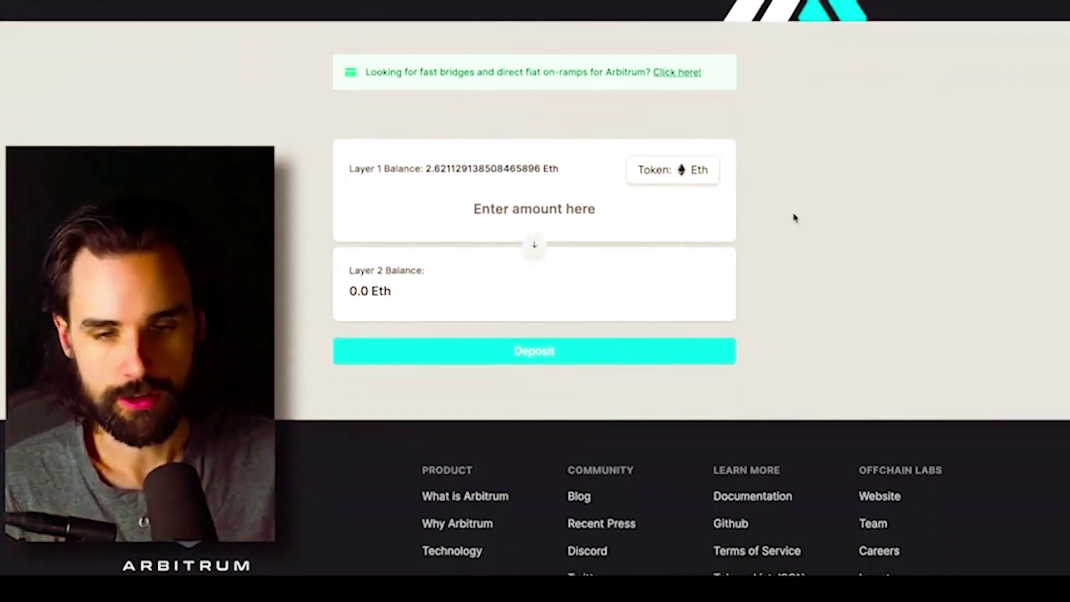
scroll(815, 213, up, 2)
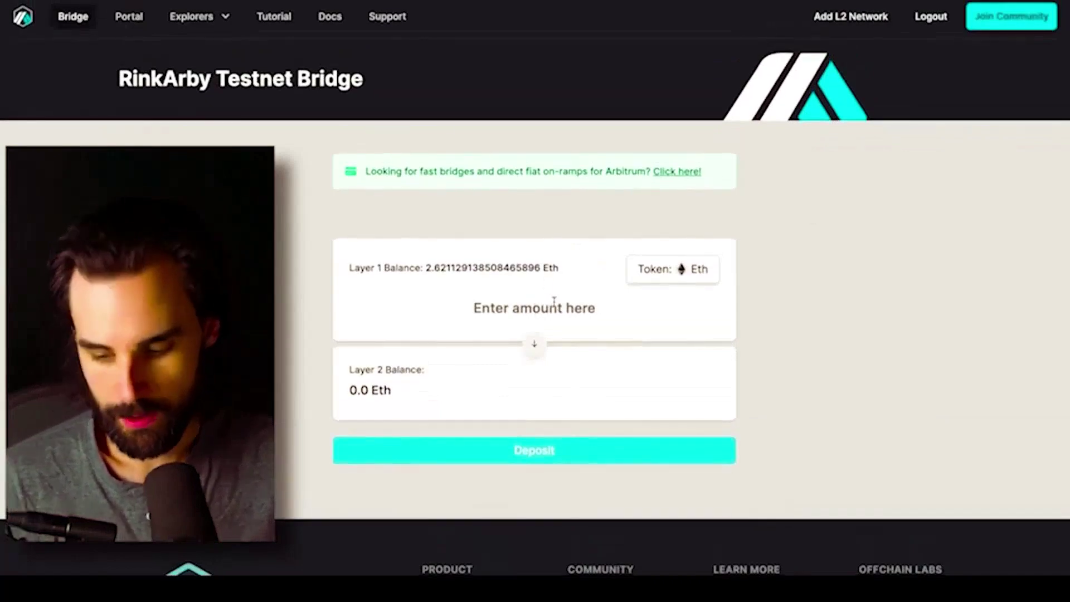
click(535, 305)
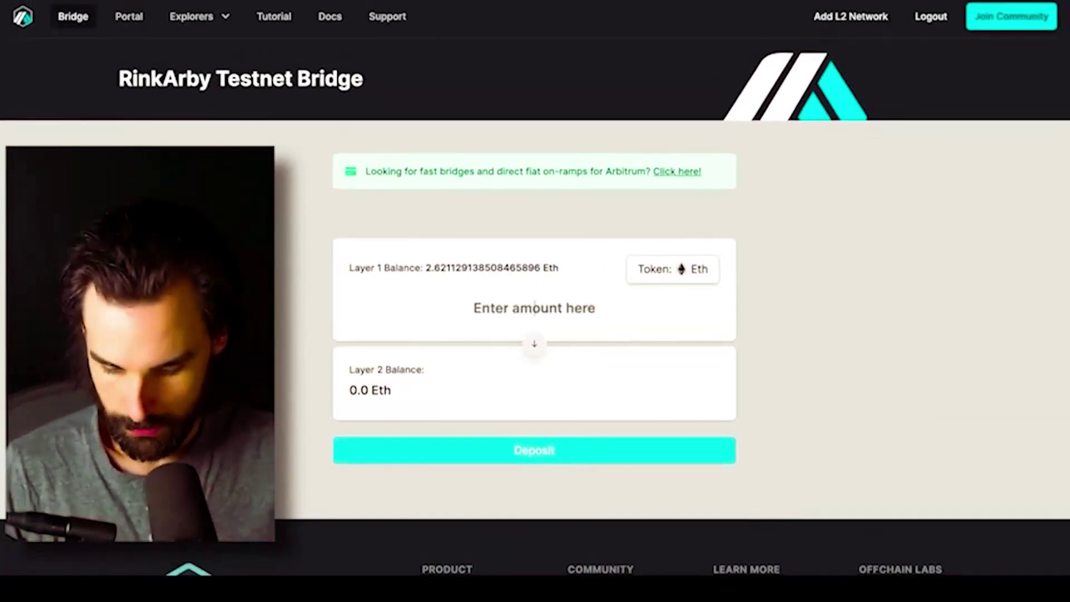
text(0.)
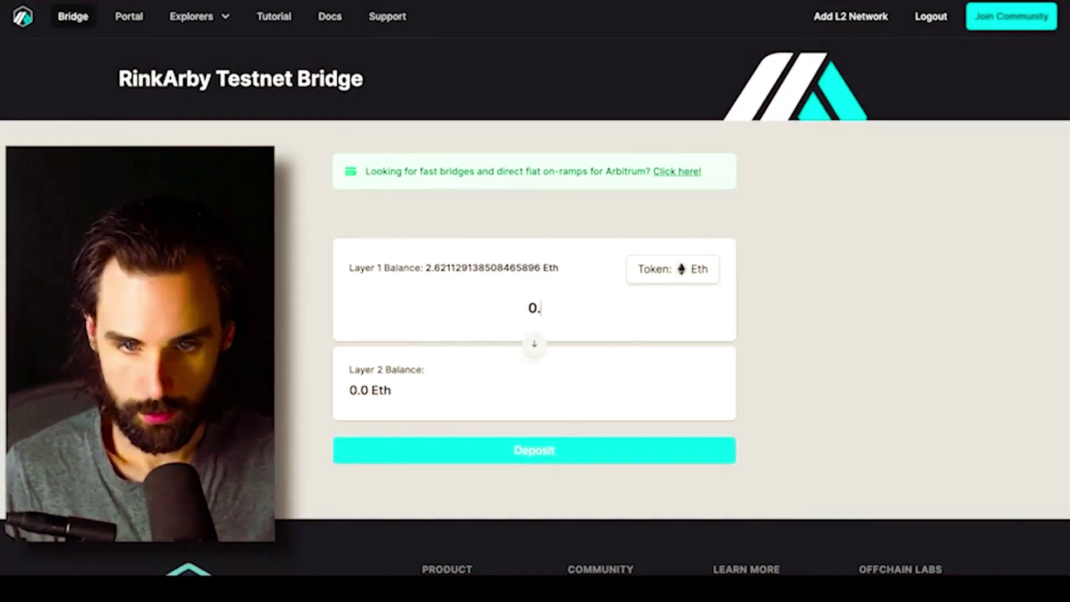
text(1)
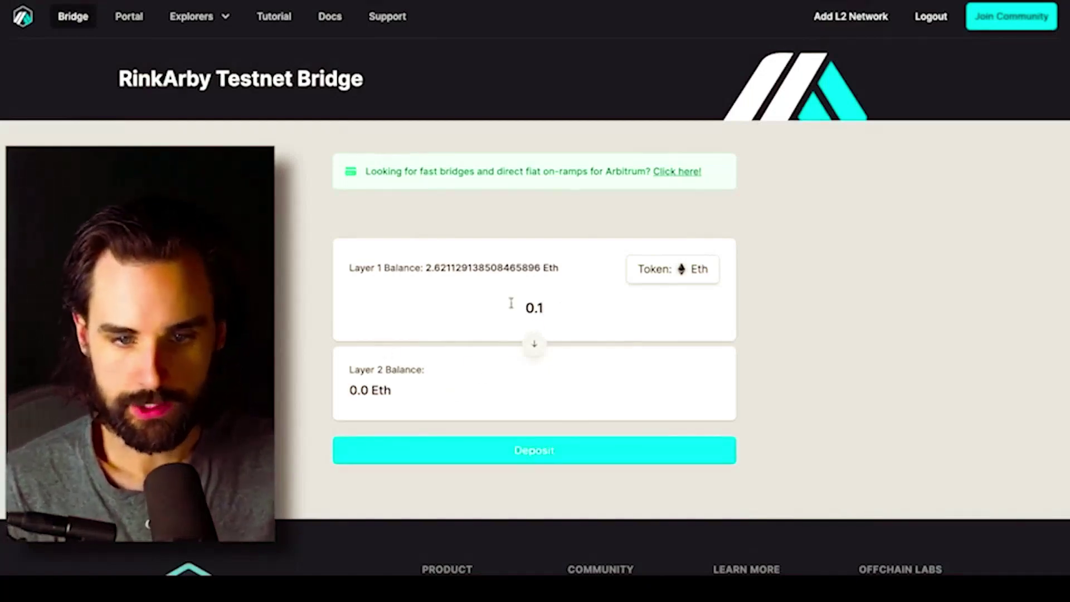
Deposit the 0.1 Eth over the testnet bridge, agree to move the funds to Arbitrum, and approve the MetaMask transaction.
scroll(512, 305, down, 1)
click(544, 415)
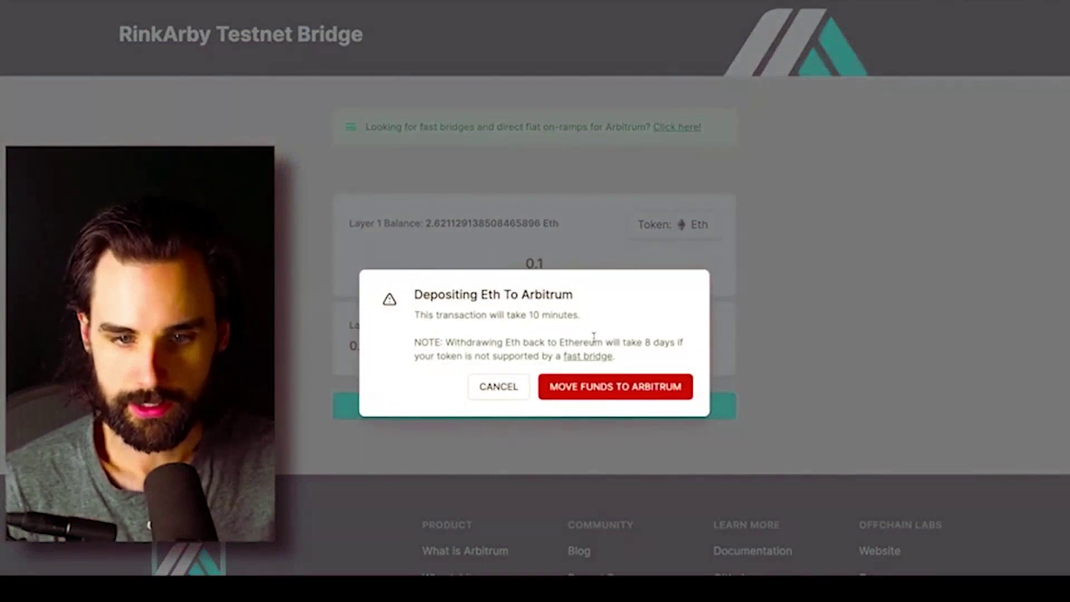
click(611, 386)
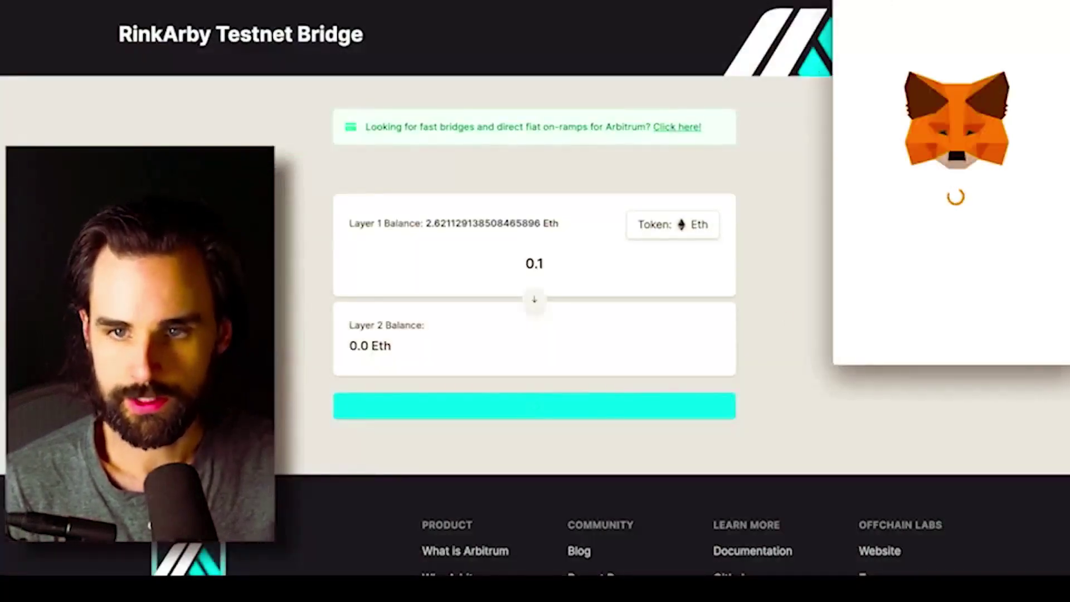
scroll(758, 325, down, 1)
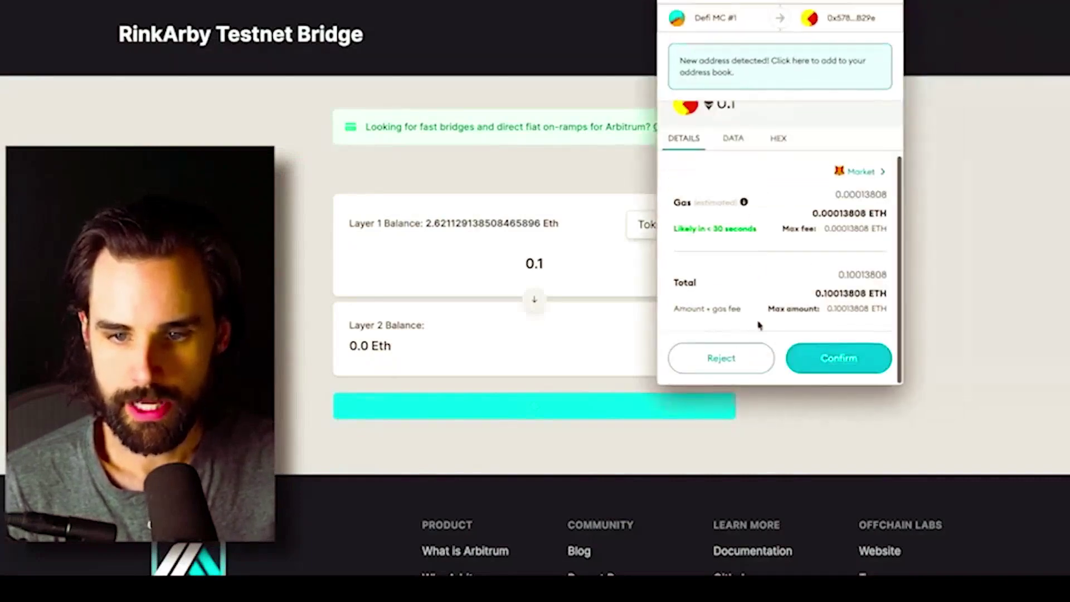
click(841, 366)
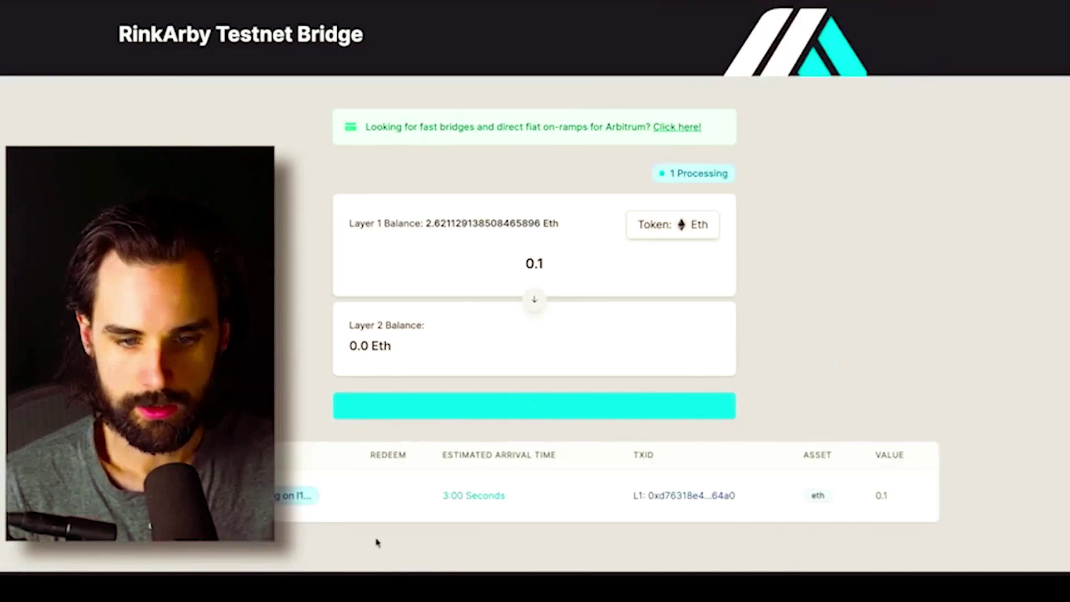
Check the pending deposit's status, estimated arrival time and transaction ID, along with the Layer 1 and Layer 2 balances.
triple_click(469, 495)
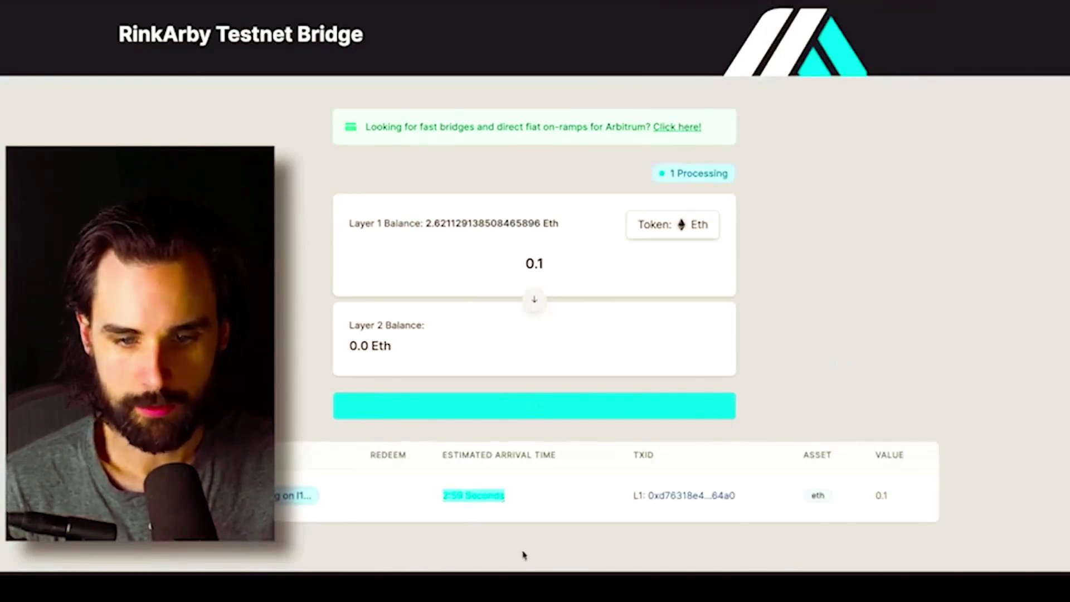
scroll(526, 545, down, 1)
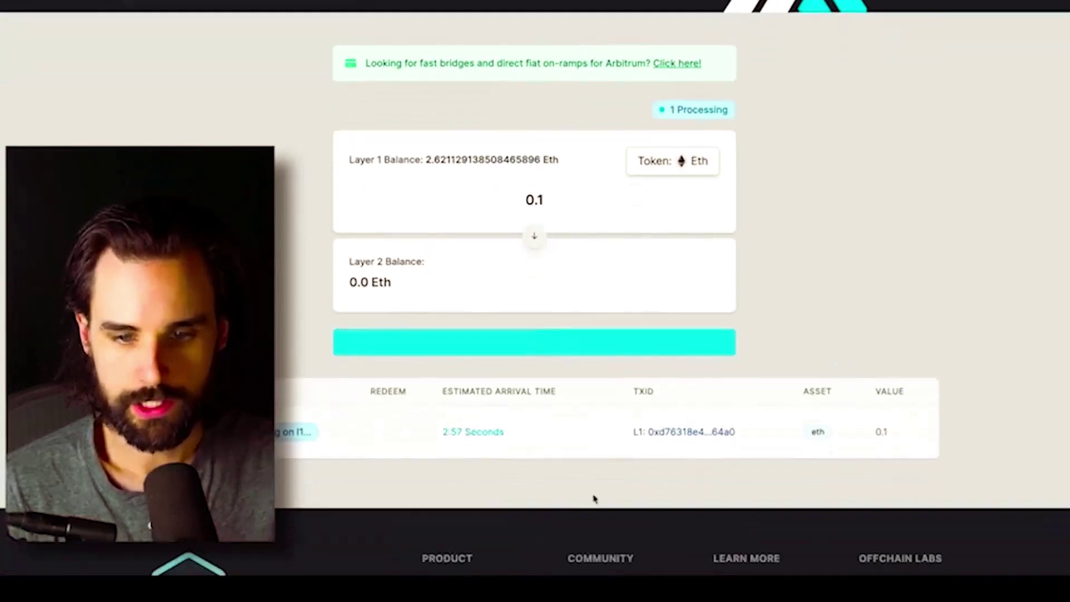
click(701, 434)
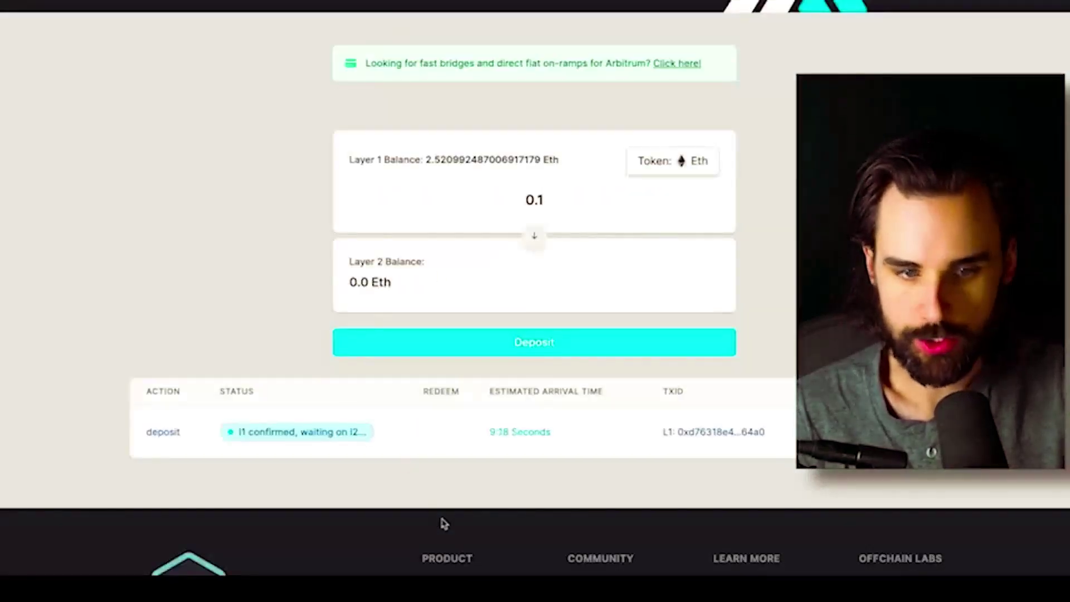
scroll(444, 523, up, 1)
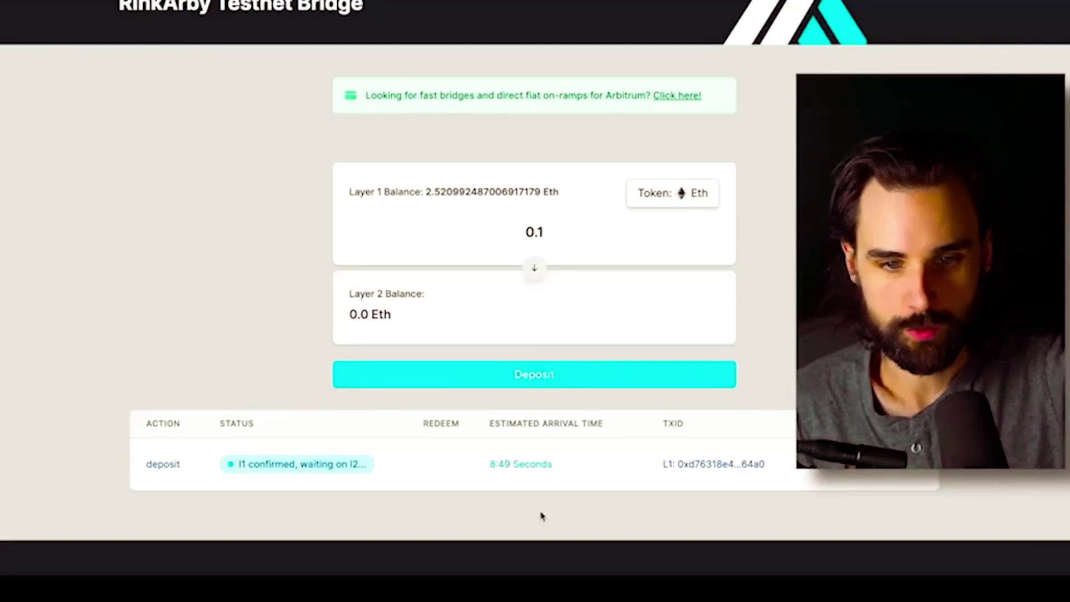
scroll(541, 516, up, 2)
drag(370, 390, 791, 382)
click(586, 549)
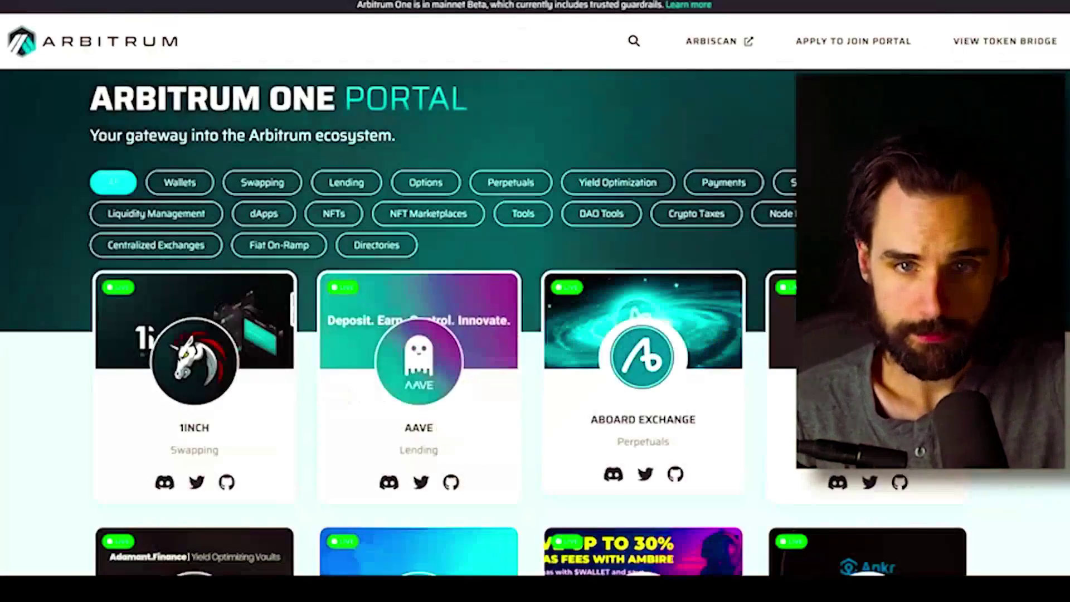
Browse the project cards in the Arbitrum One Portal for available apps, wallets and tools.
scroll(527, 320, down, 3)
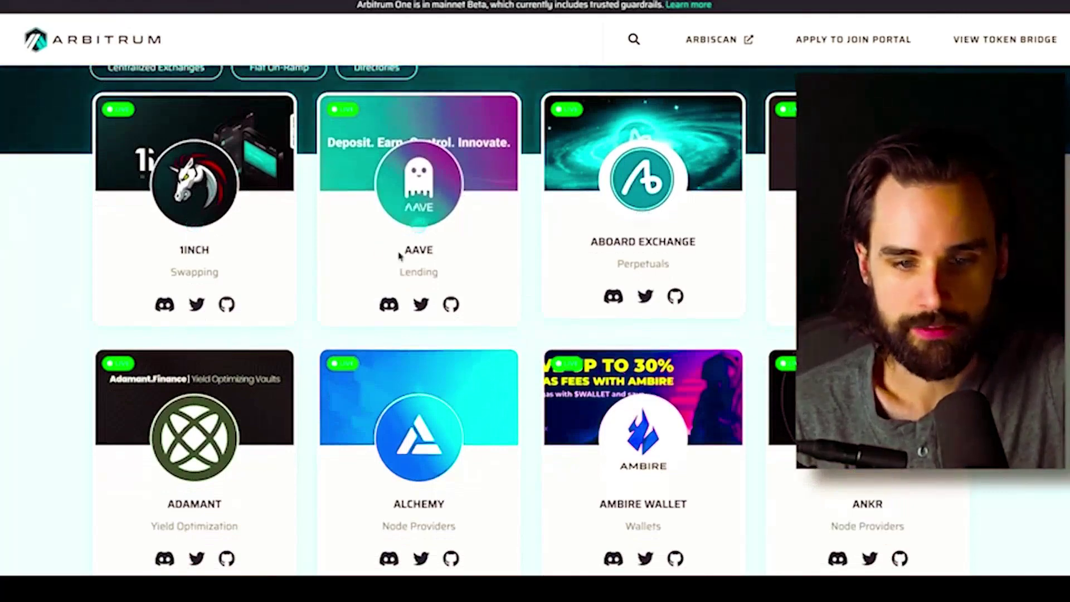
scroll(251, 258, down, 10)
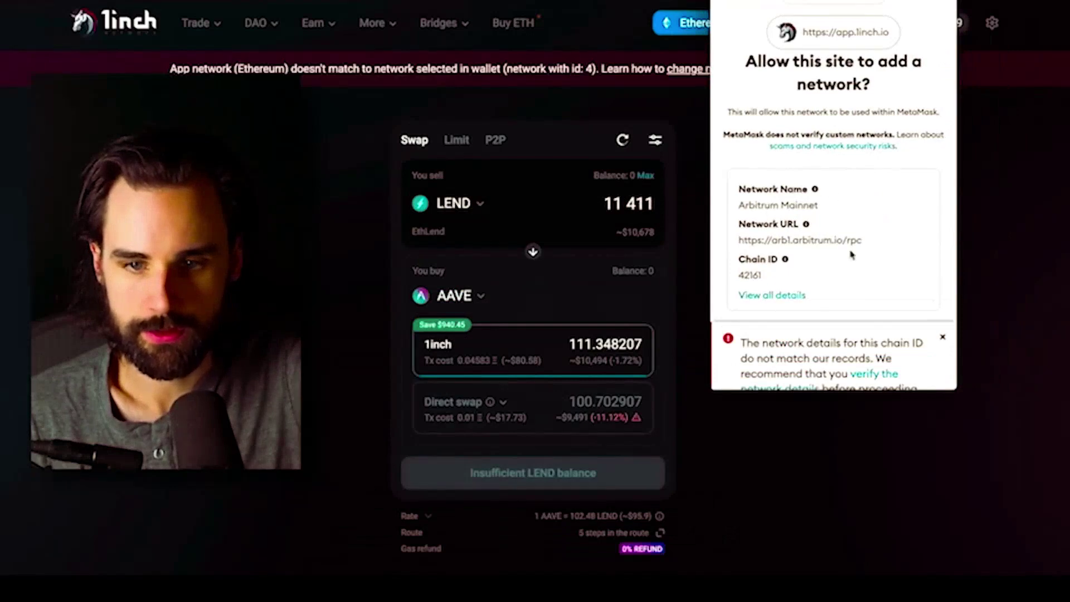
Review the network details 1inch requests and approve adding Arbitrum Mainnet to MetaMask and switching to it.
scroll(851, 255, down, 3)
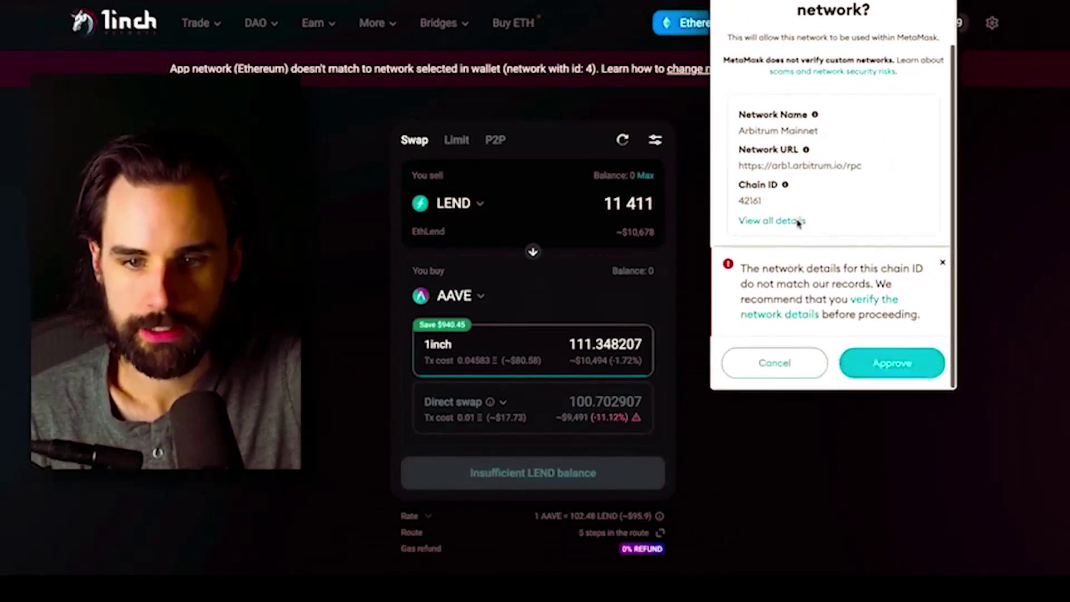
click(906, 374)
click(906, 374)
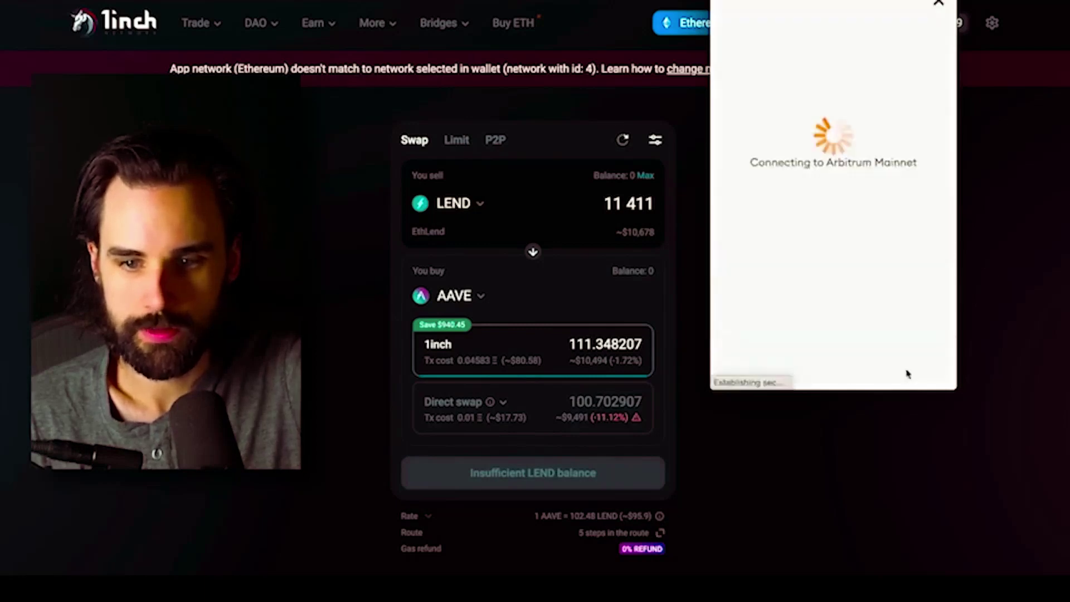